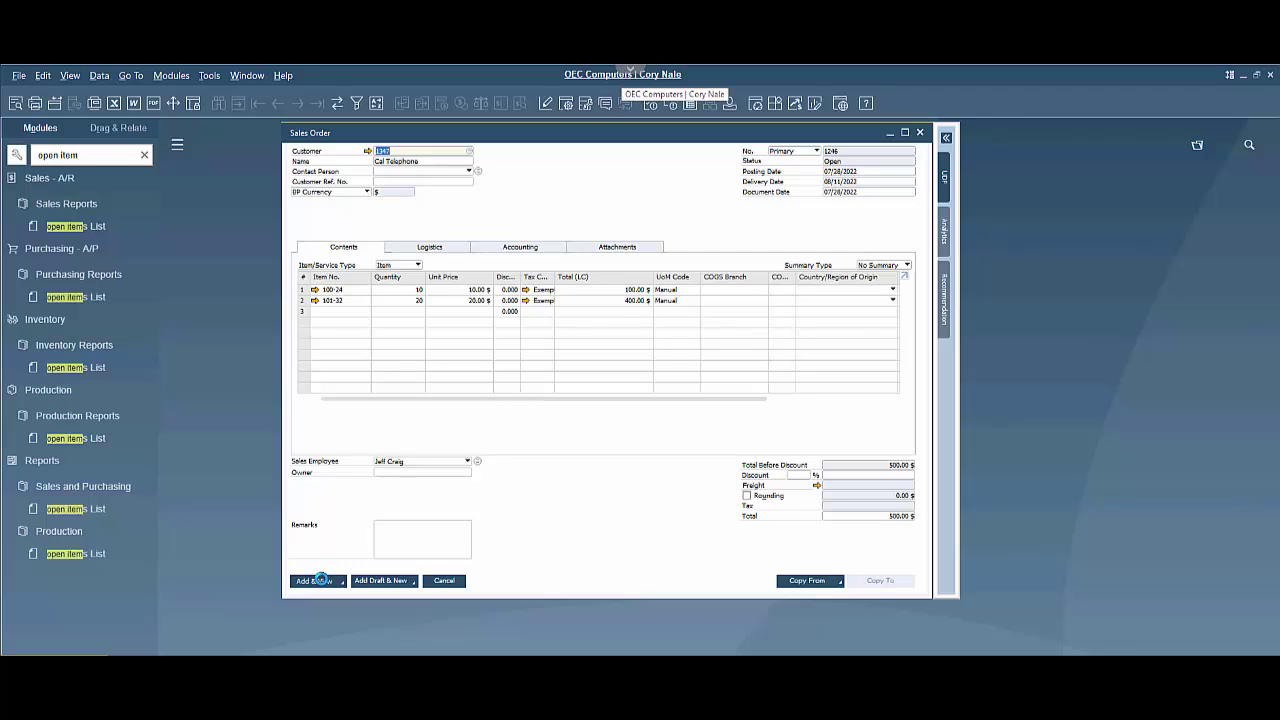
Add the Cal Telephone sales order and open pick list generation for it.
click(316, 580)
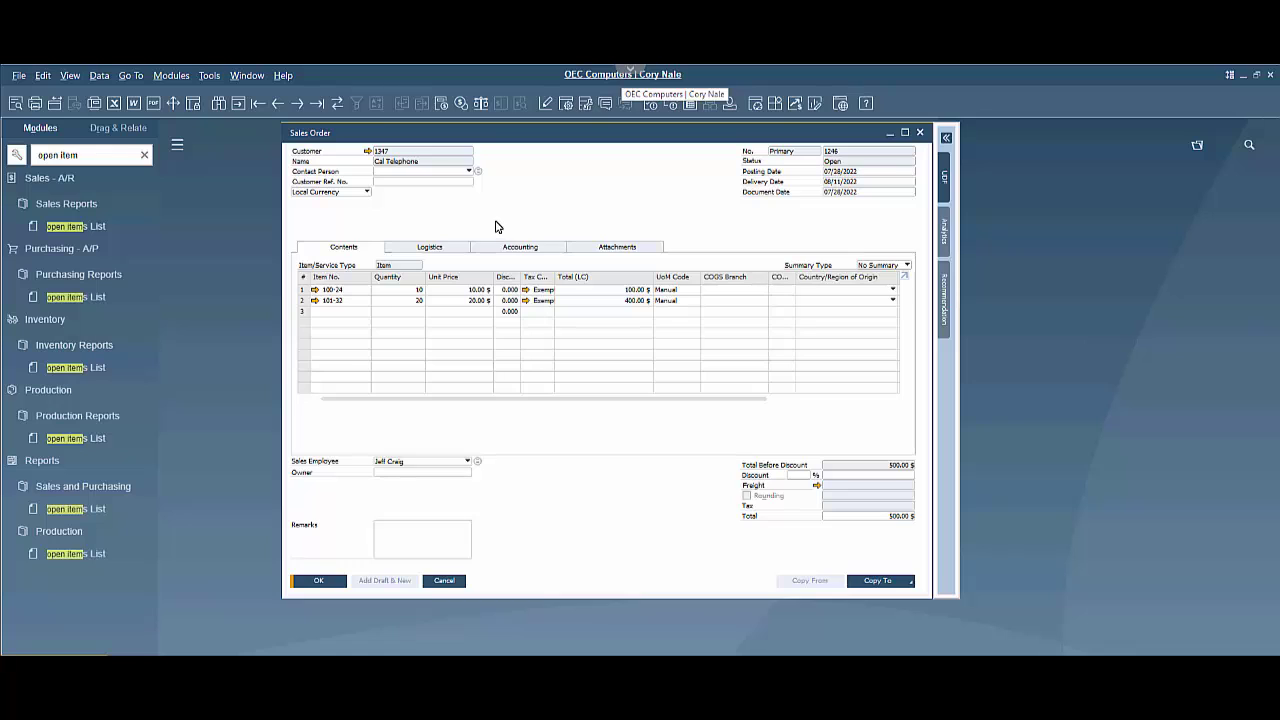
right_click(512, 206)
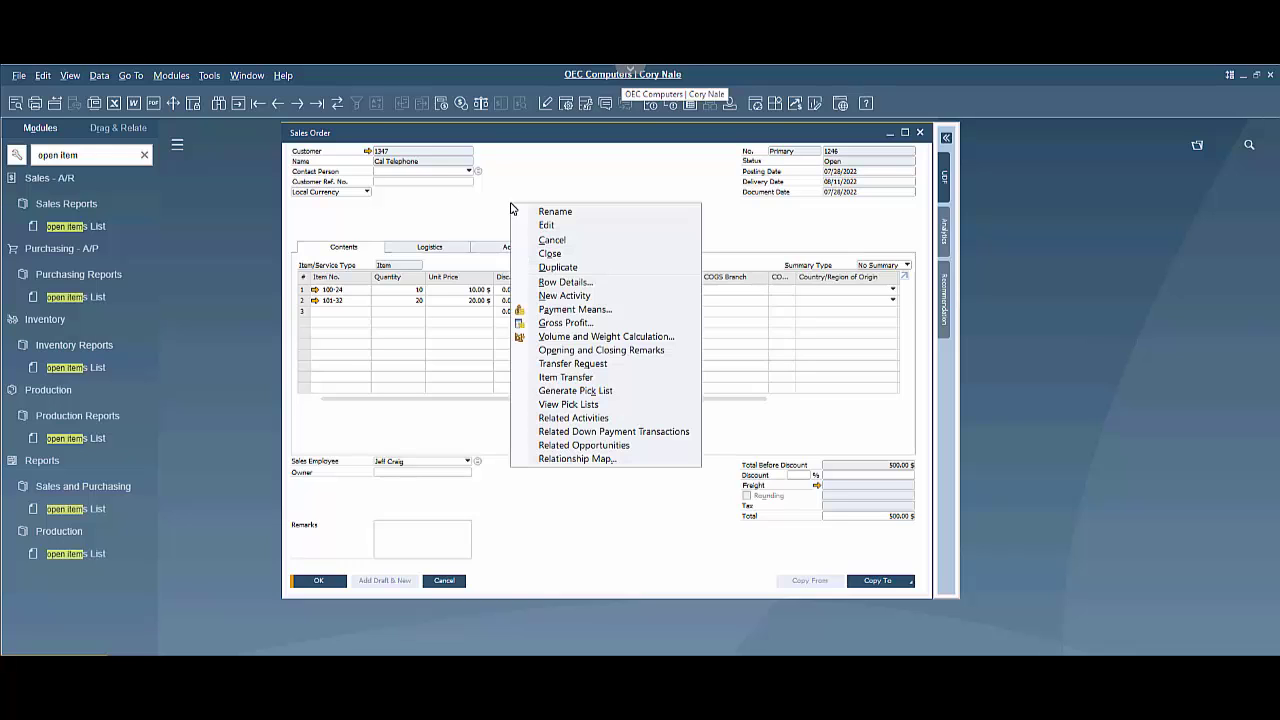
click(578, 390)
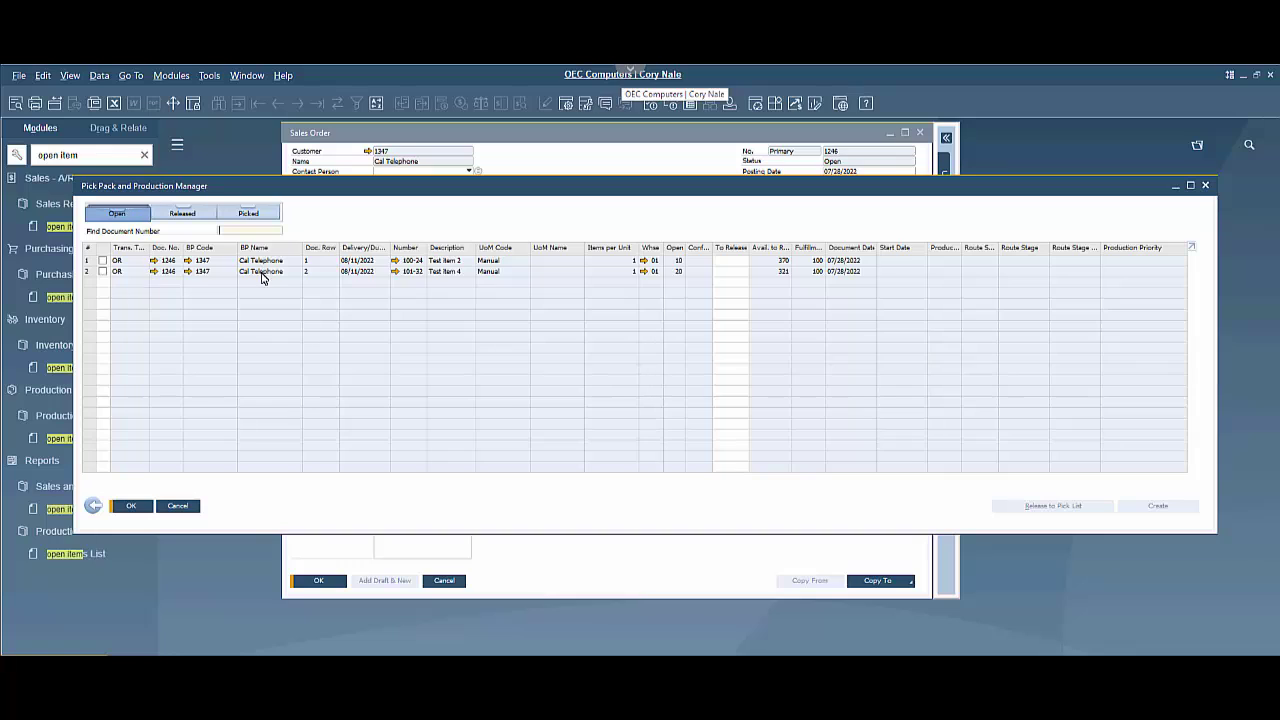
Select both open order lines and set their release quantities to 10 for item 100-24 and 20 for item 101-32.
click(103, 261)
click(102, 272)
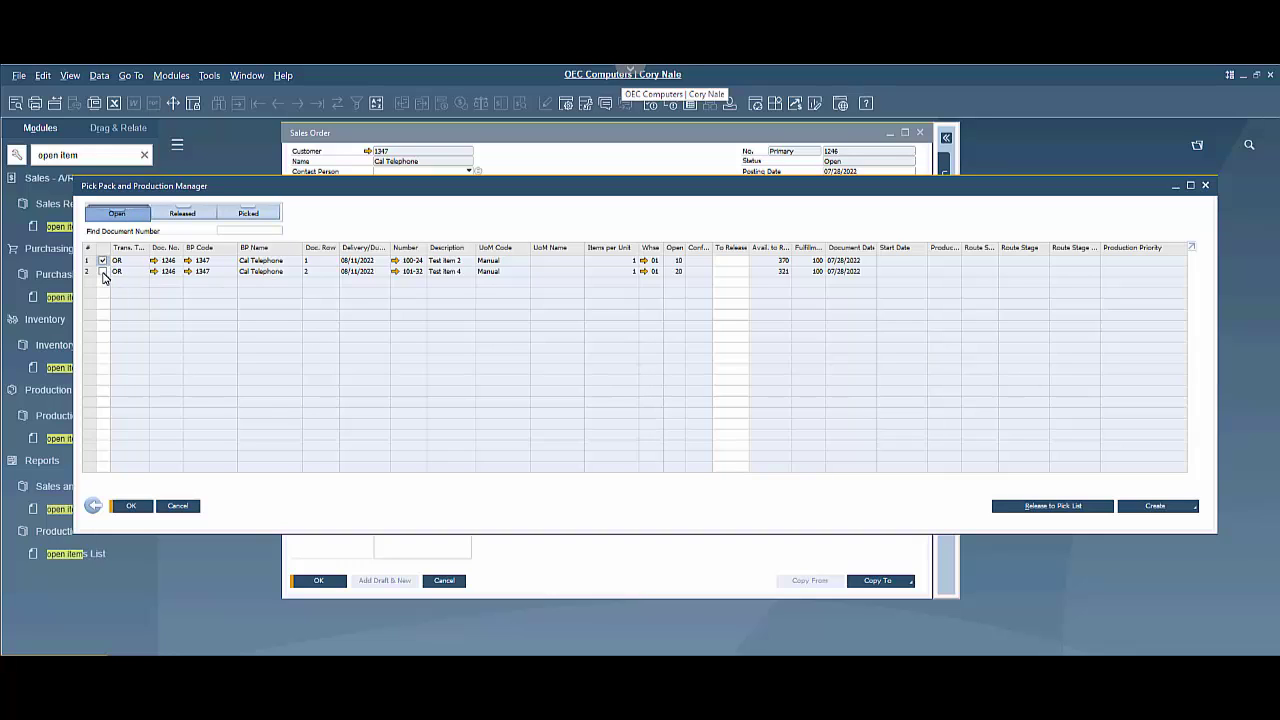
click(733, 261)
text(10)
click(737, 272)
text(20)
Release the selected lines to a single pick list without any split parameters, and close the Pick Pack and Production Manager.
click(1030, 507)
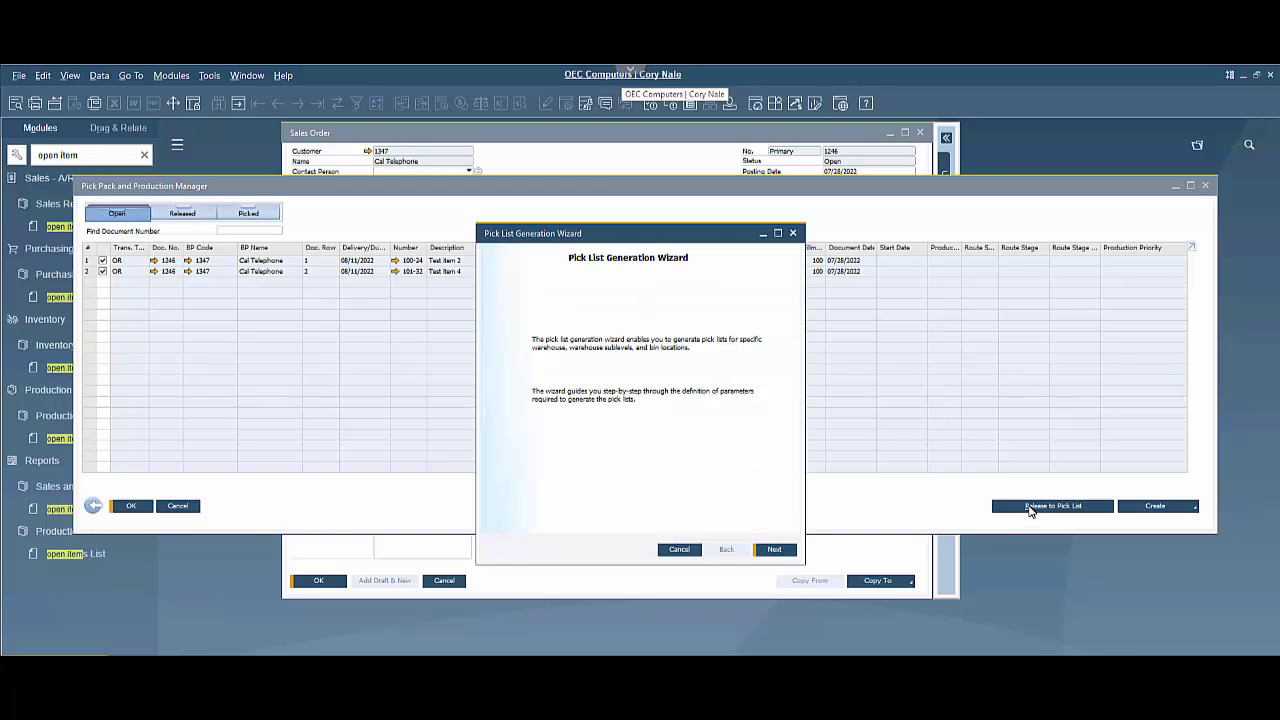
click(780, 554)
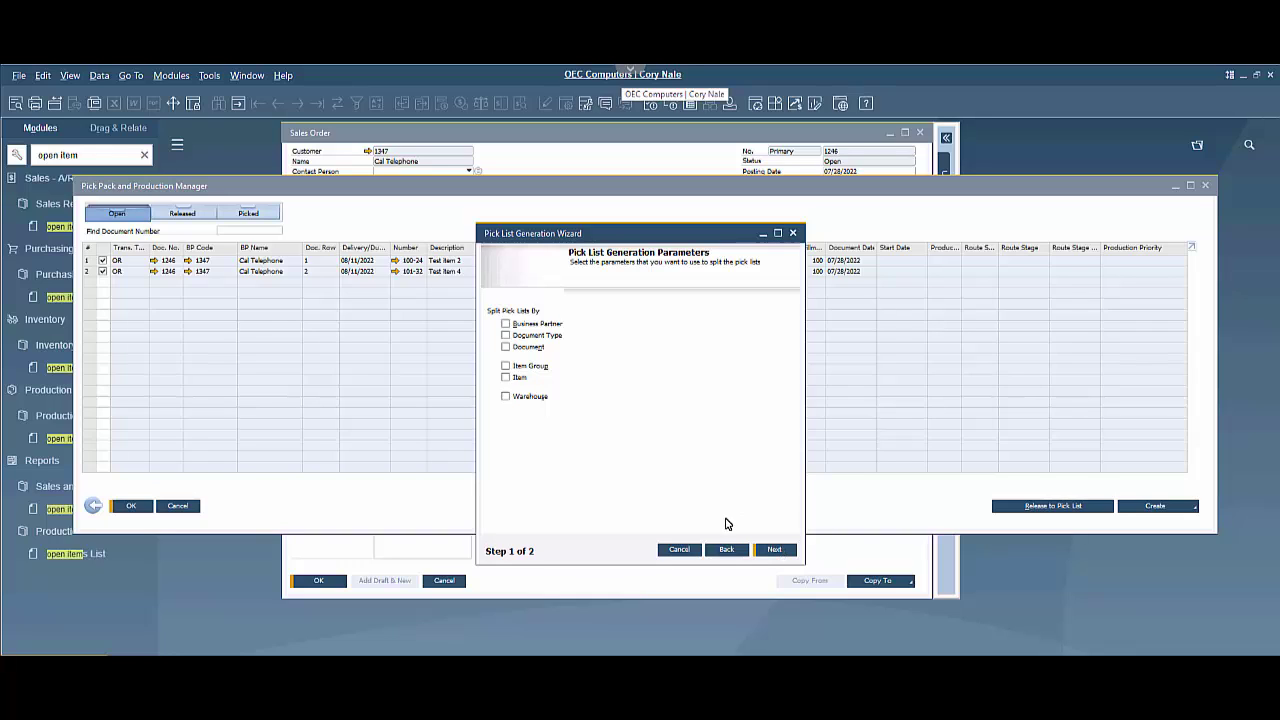
click(773, 551)
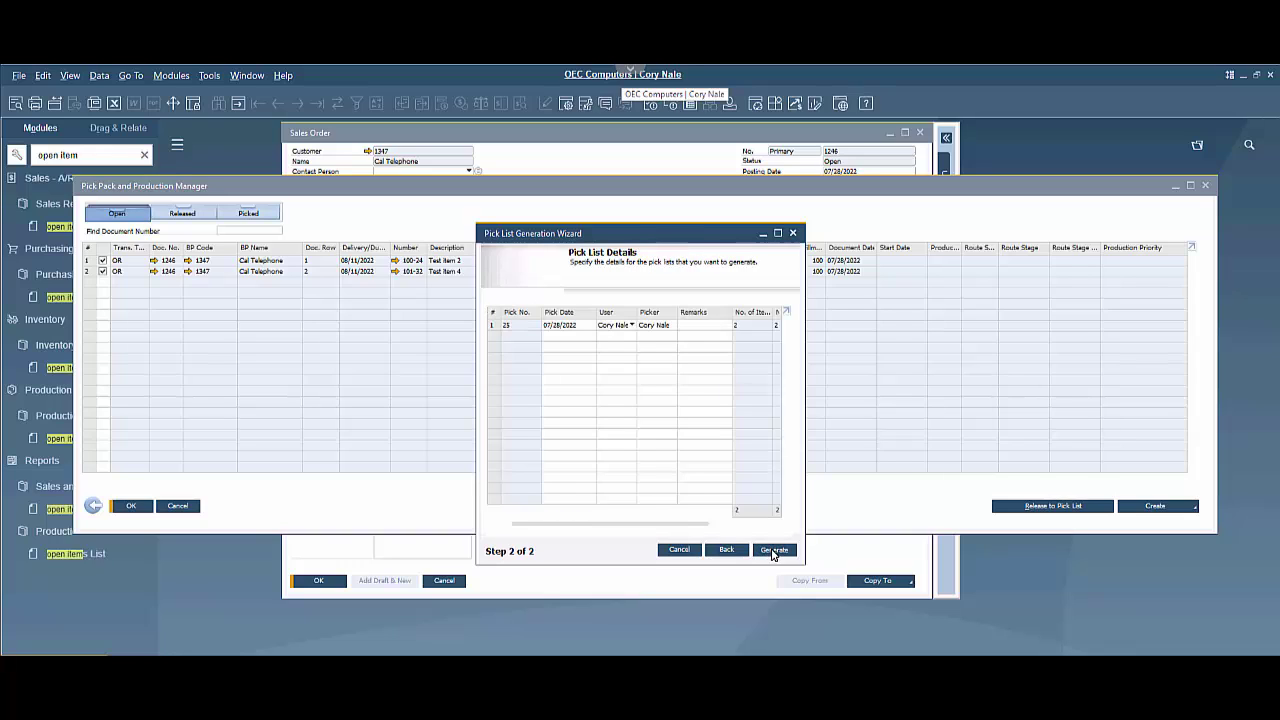
click(771, 553)
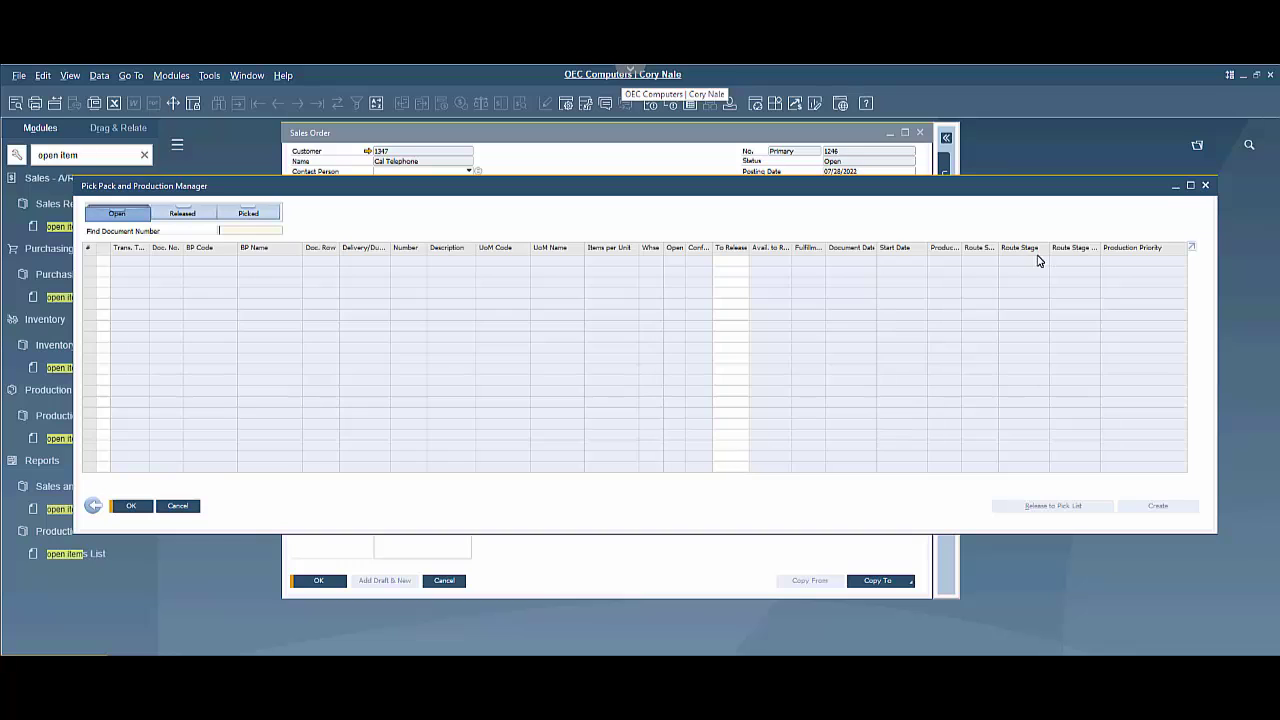
click(1206, 187)
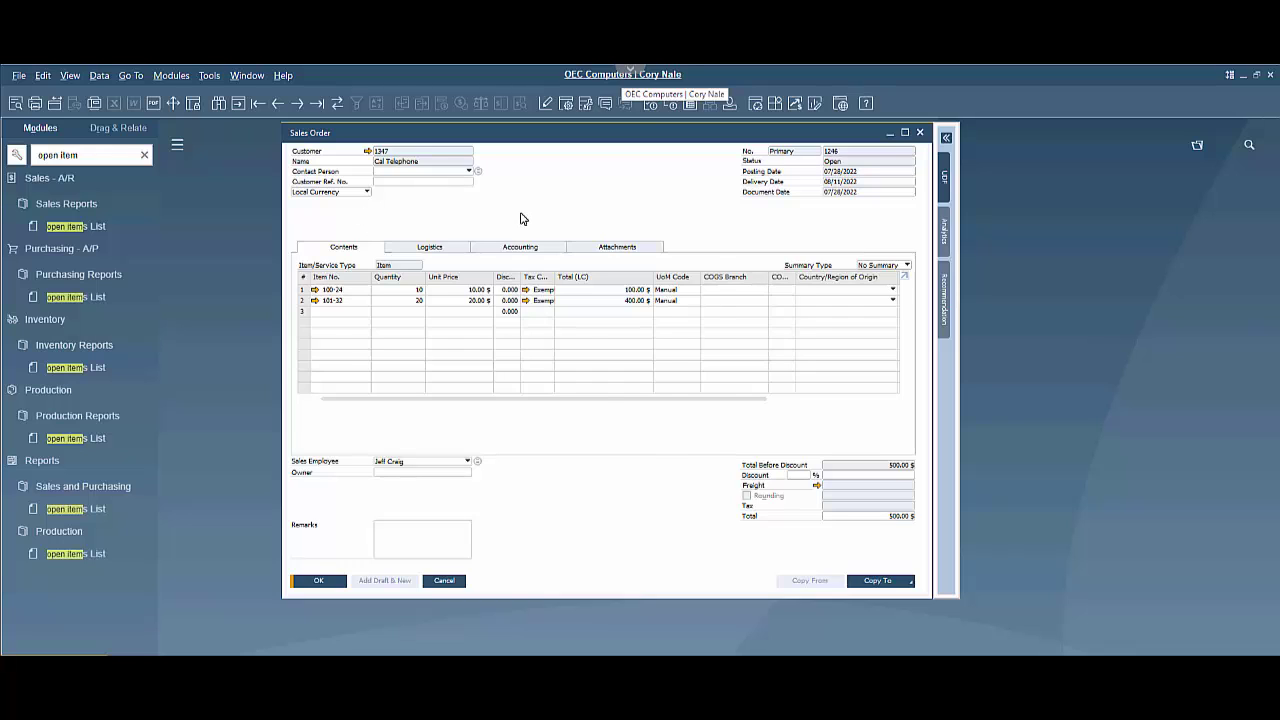
View the pick list linked to the sales order and close it.
right_click(519, 214)
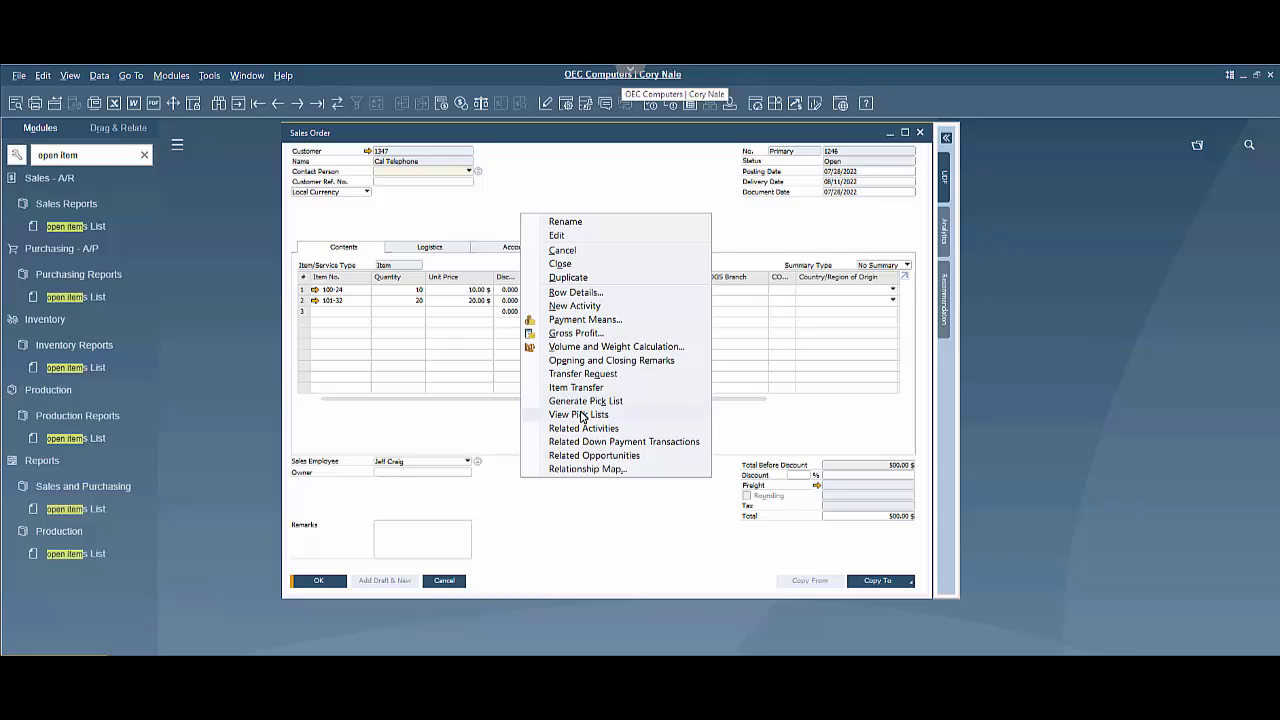
click(582, 415)
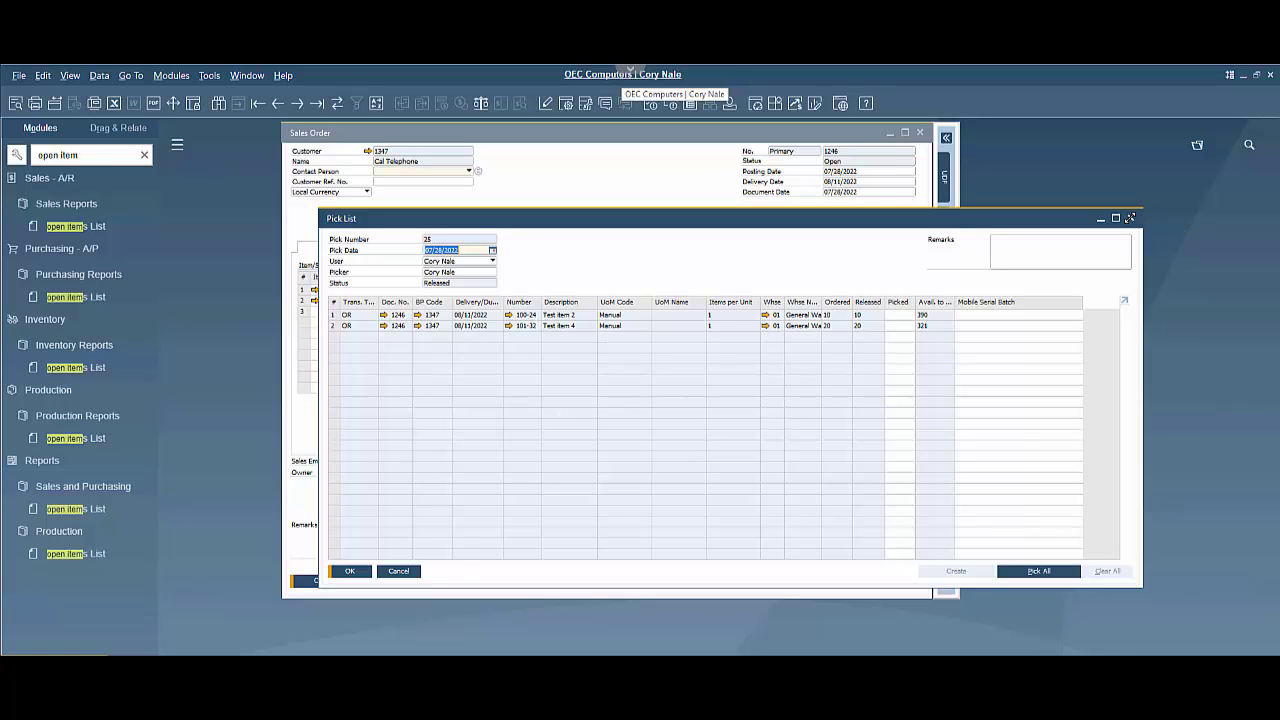
click(1130, 218)
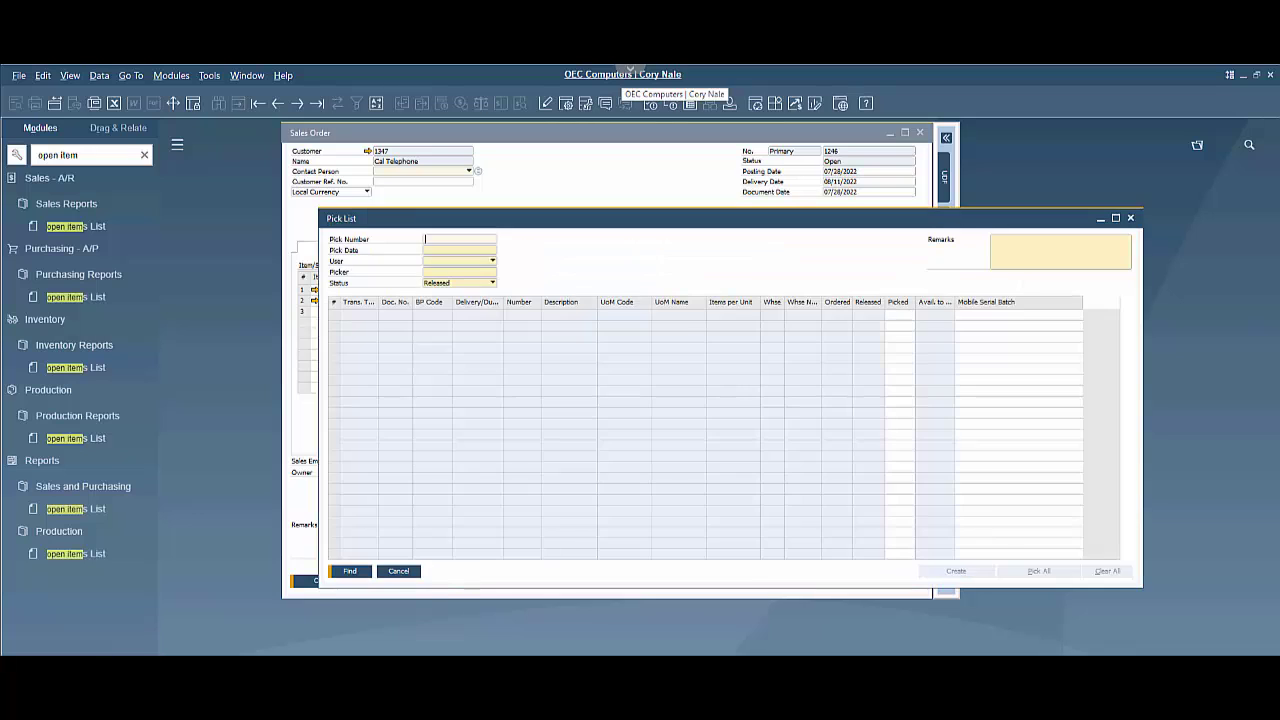
Clear the menu search, expand the Inventory module's Pick and Pack entries, and bring up the last pick list record.
click(144, 155)
click(55, 385)
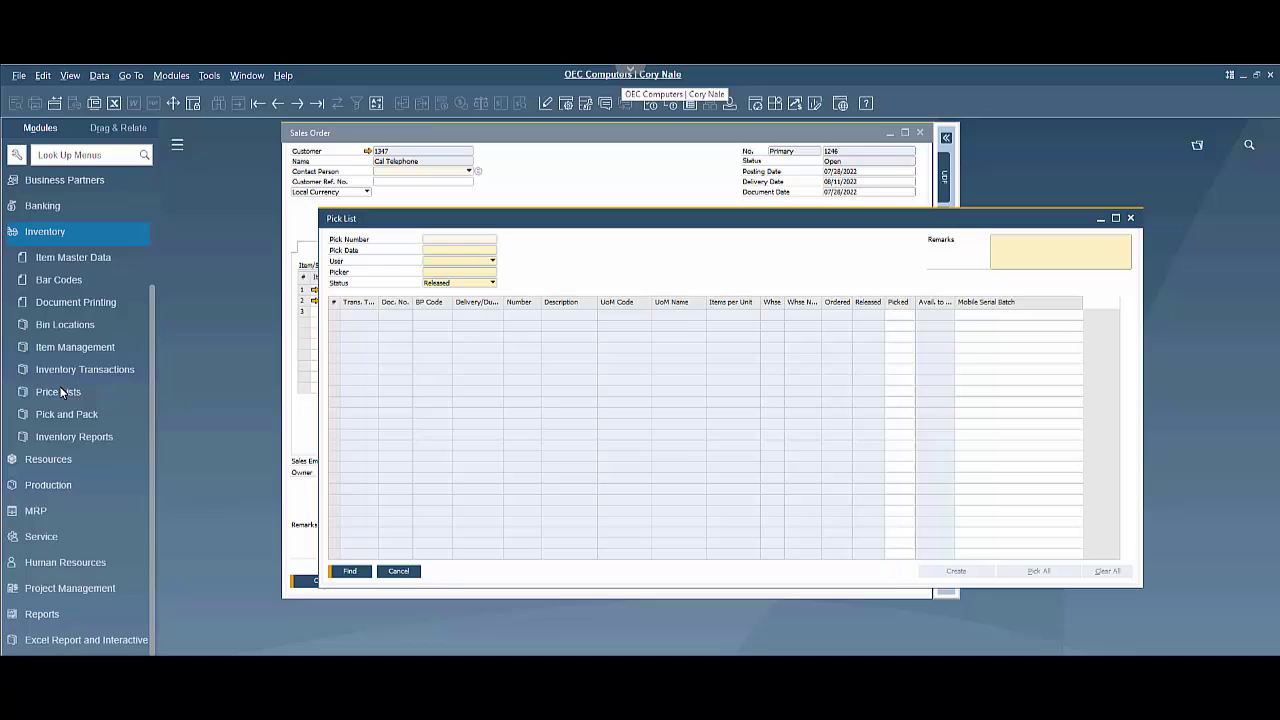
click(70, 413)
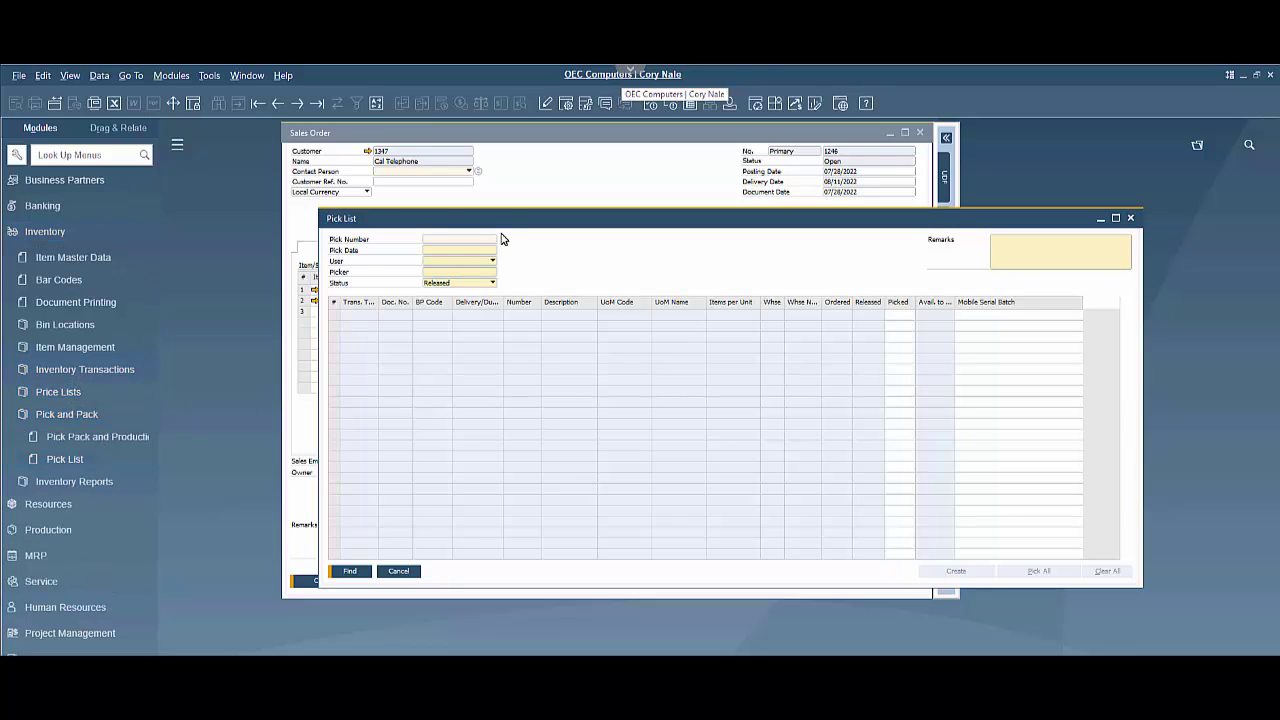
click(320, 106)
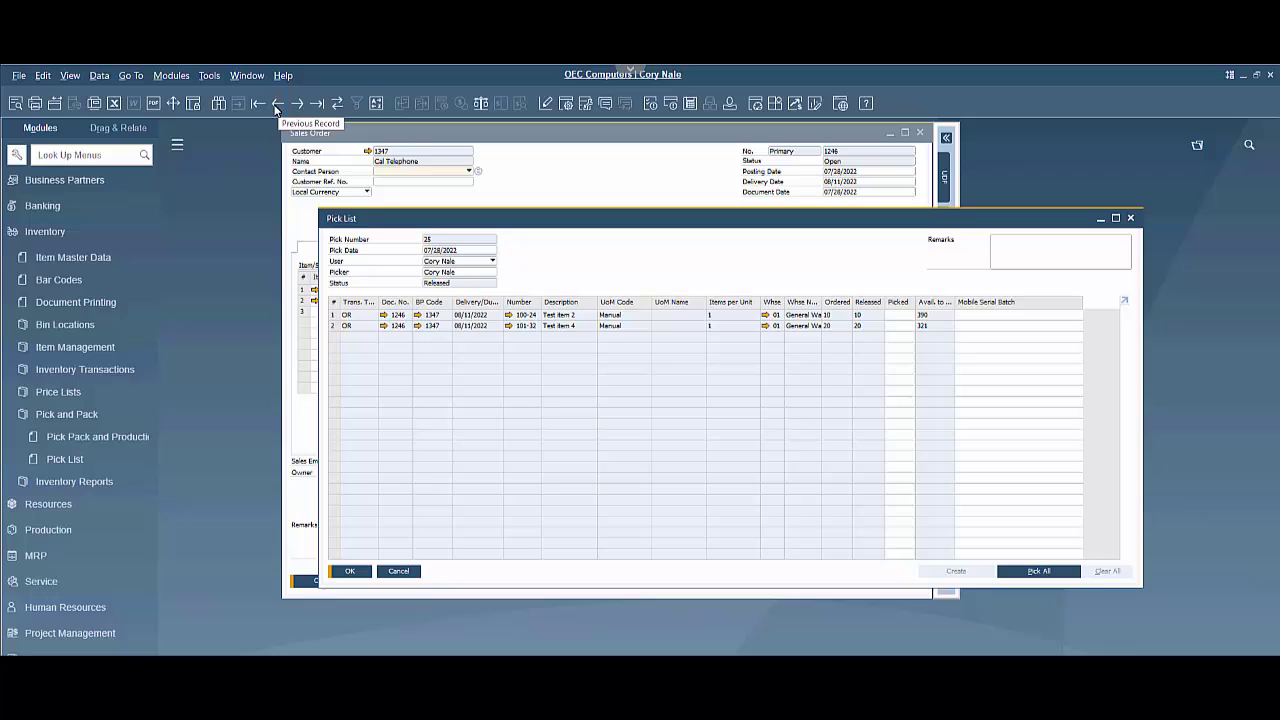
Look at the selection criteria of the Pick Pack and Production Manager and close them.
click(121, 436)
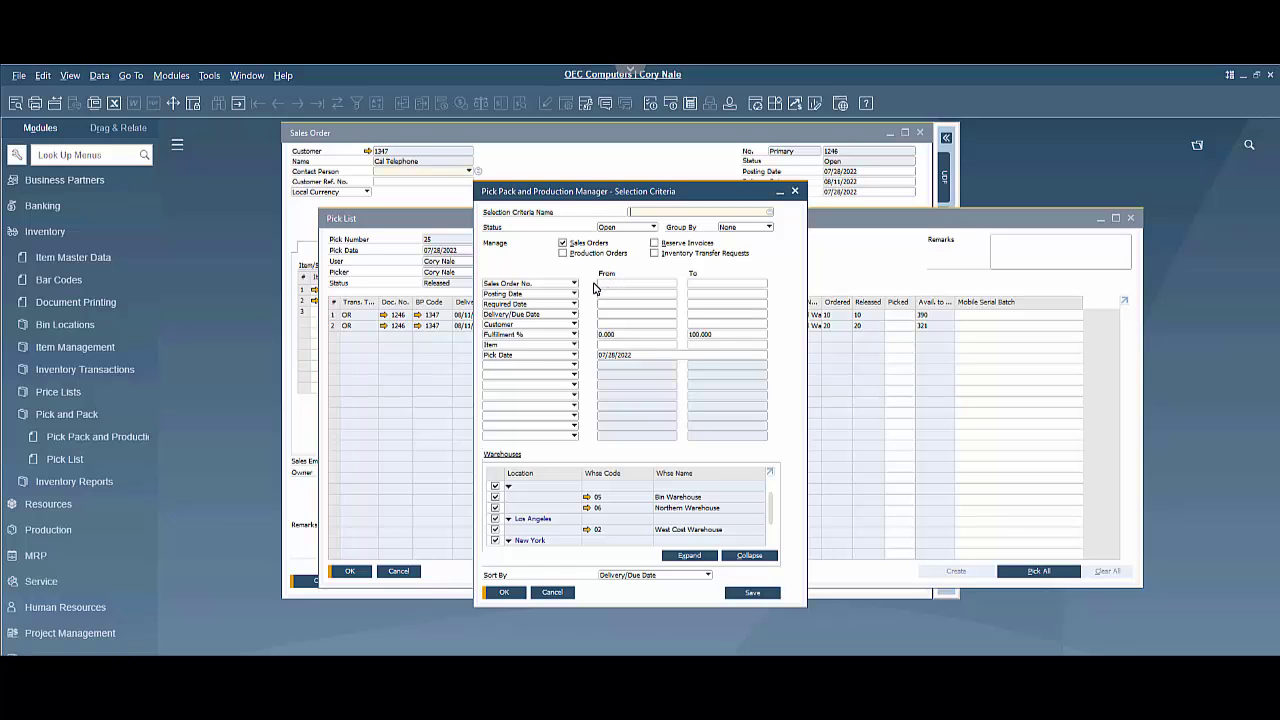
click(796, 192)
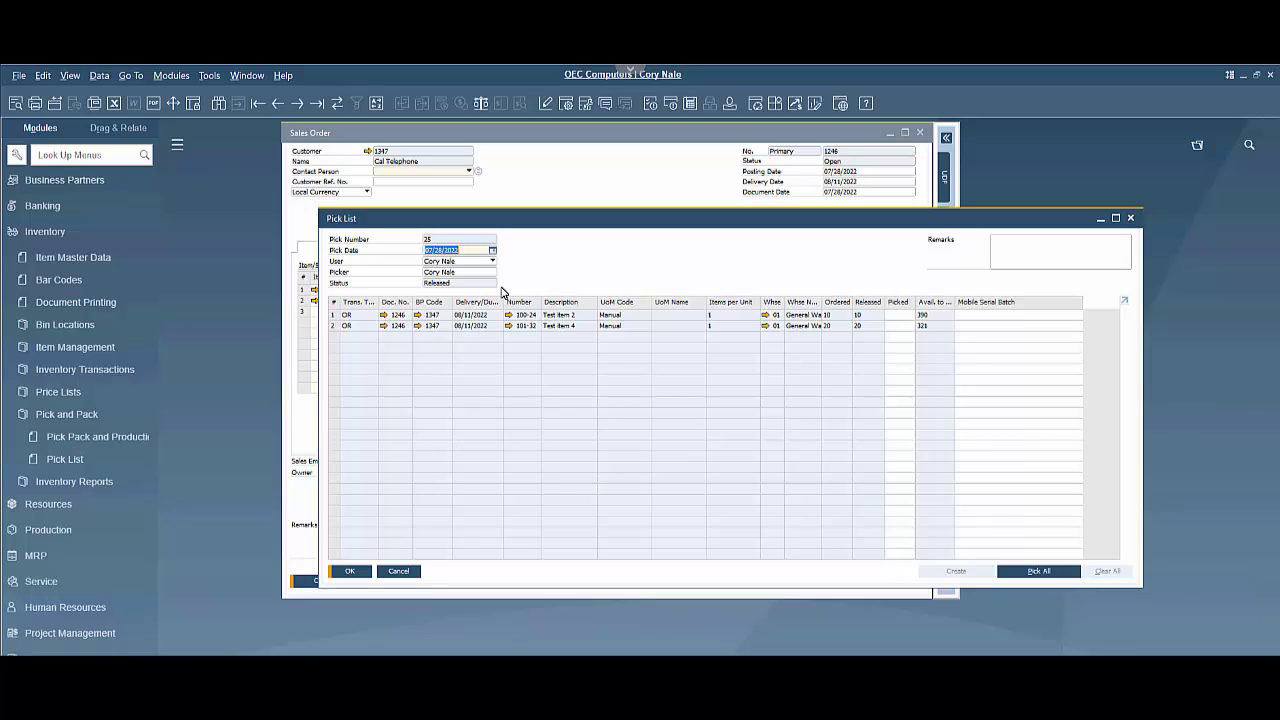
Preview the printed layout of the pick list and close the preview.
drag(582, 222, 547, 220)
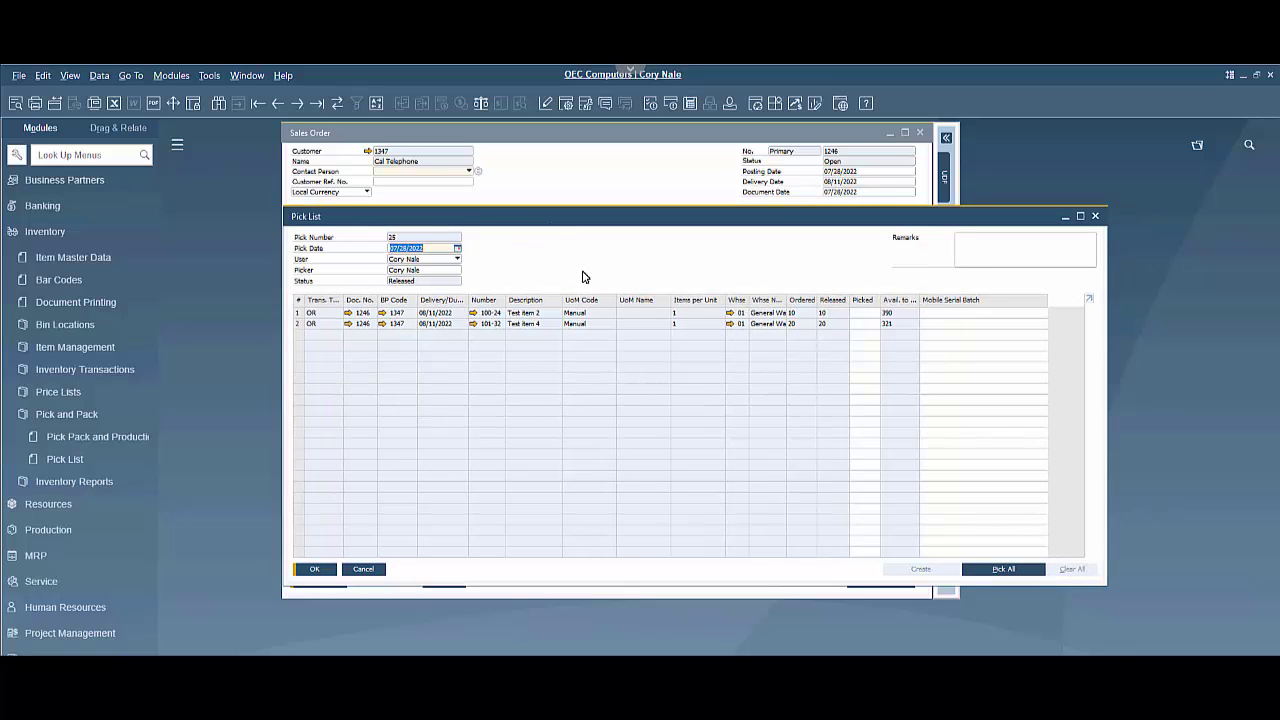
click(19, 76)
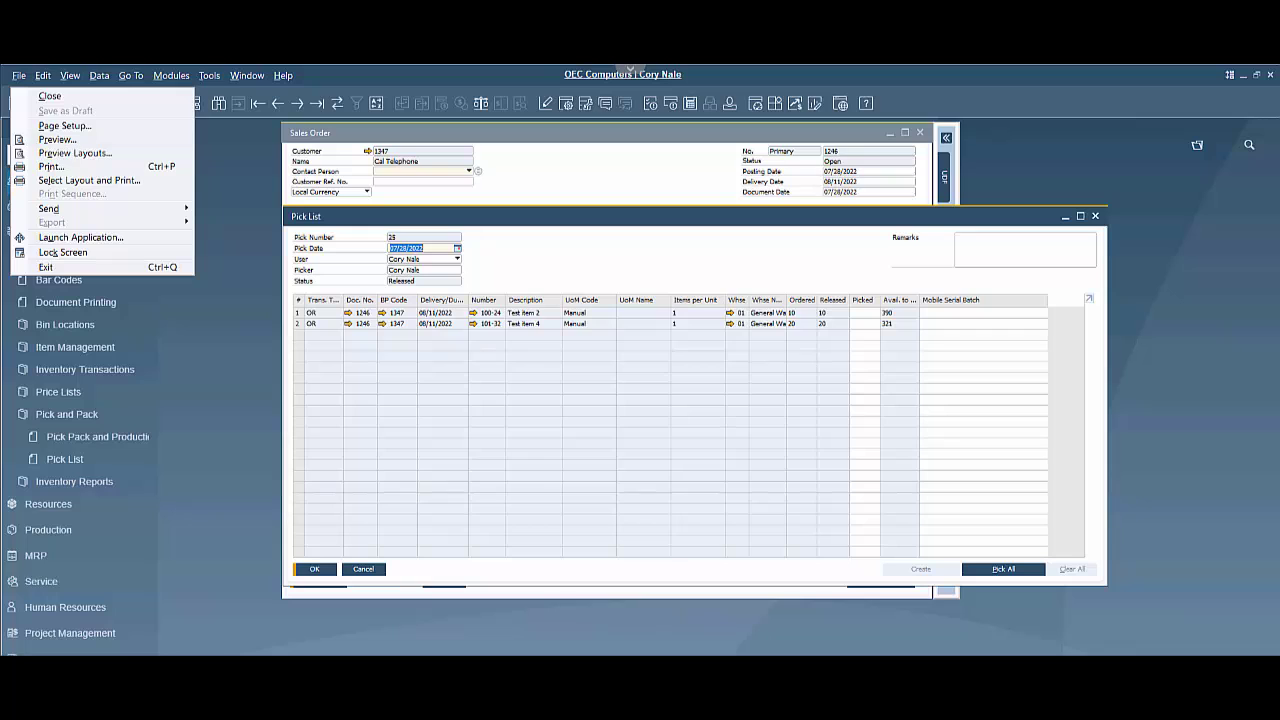
click(74, 140)
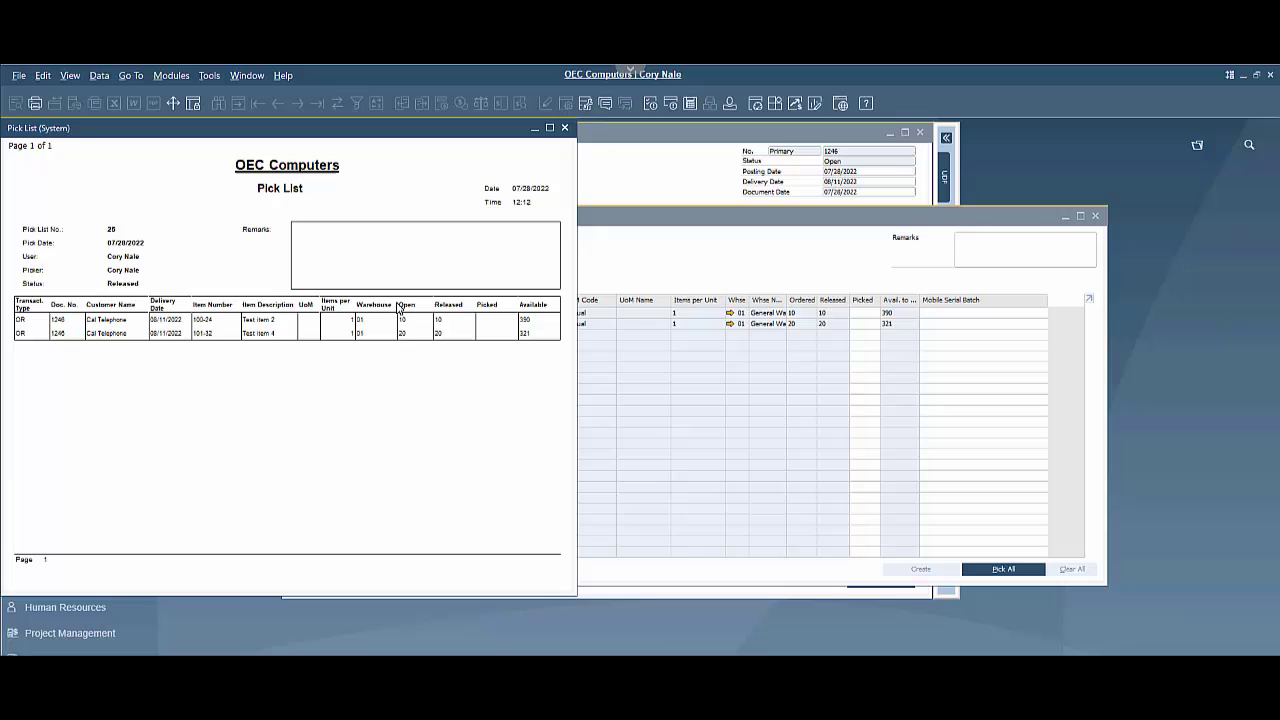
click(564, 130)
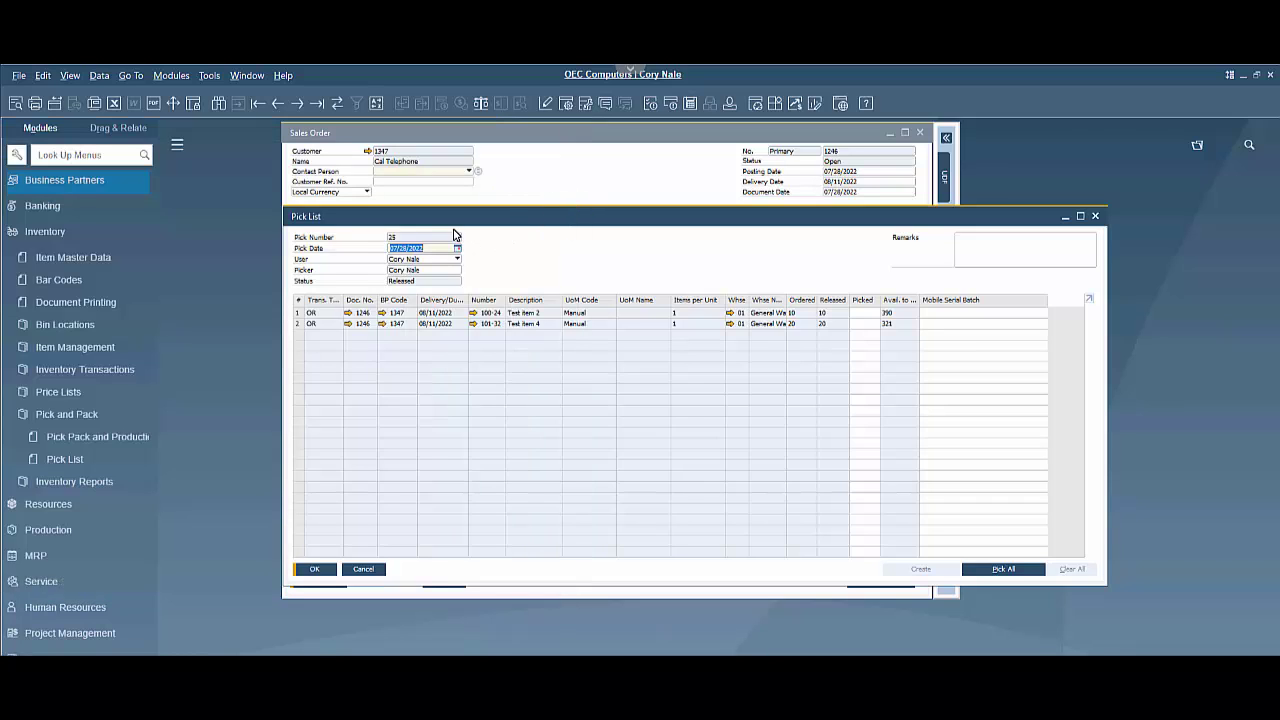
Enter picked quantities of 10 for item 100-24 and 20 for item 101-32, and update the pick list.
click(866, 313)
text(10)
click(868, 324)
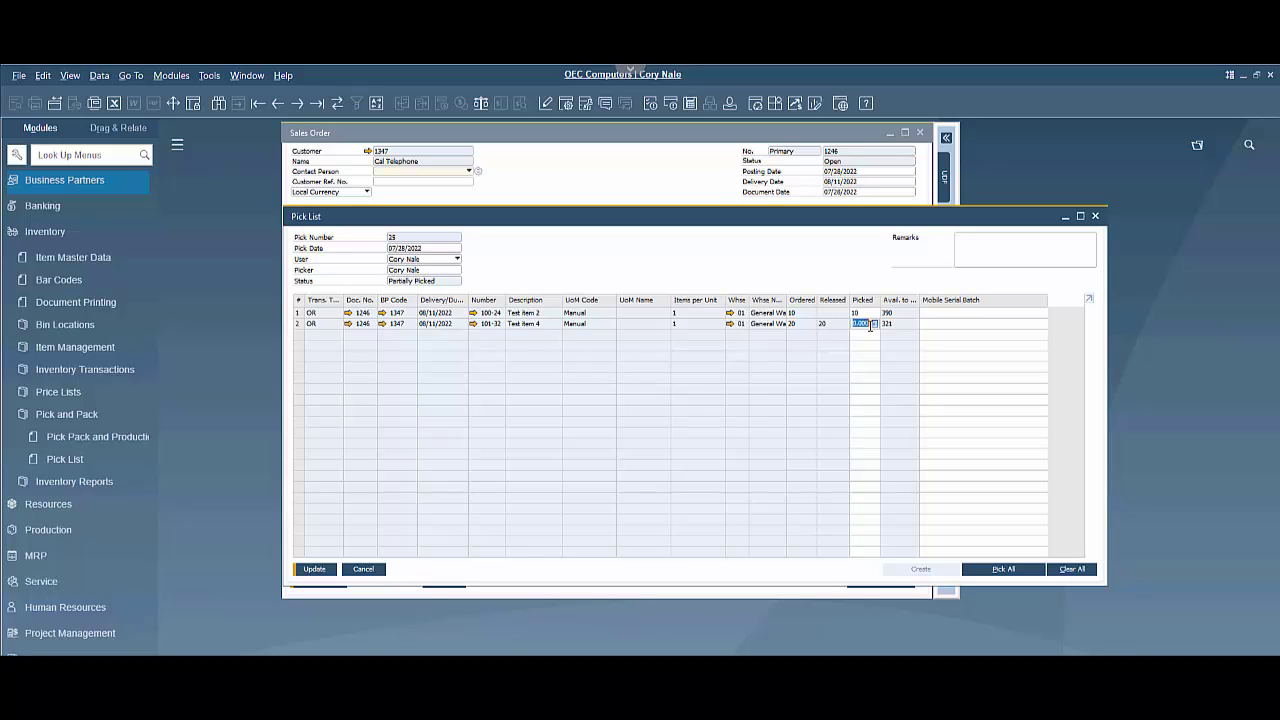
text(20)
click(316, 569)
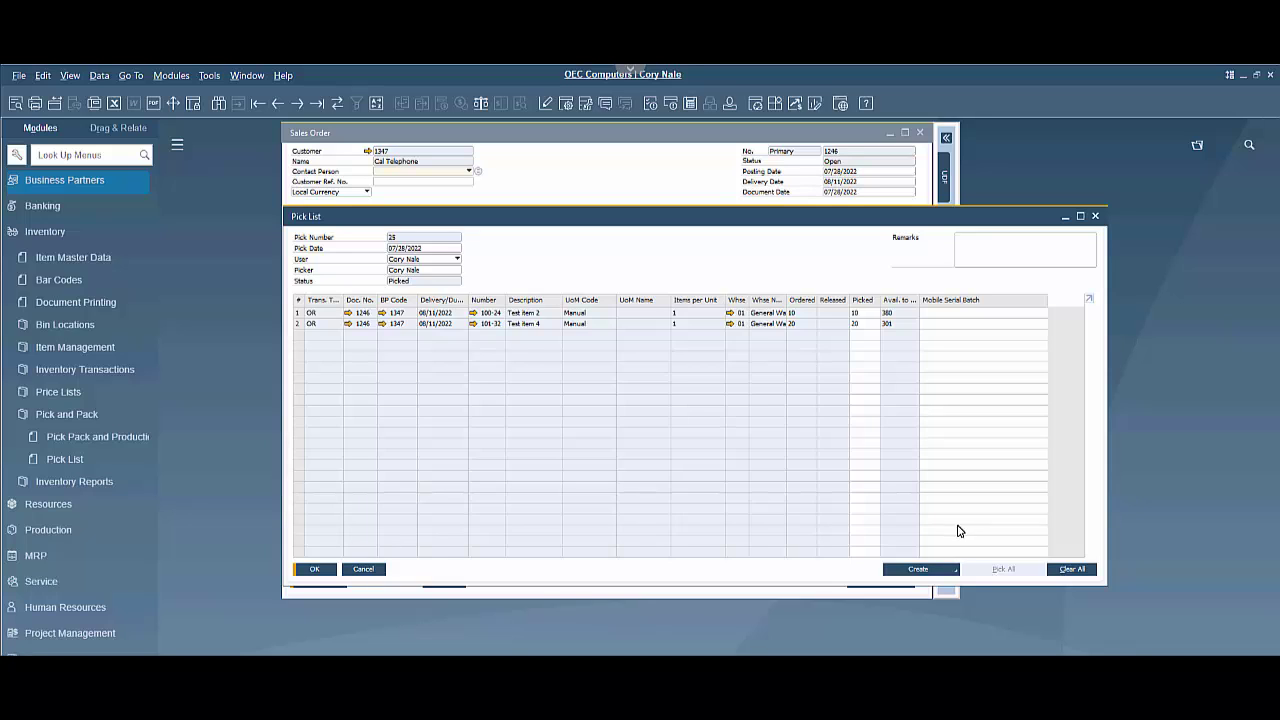
Create a manual delivery from the picked lines of the pick list.
click(941, 573)
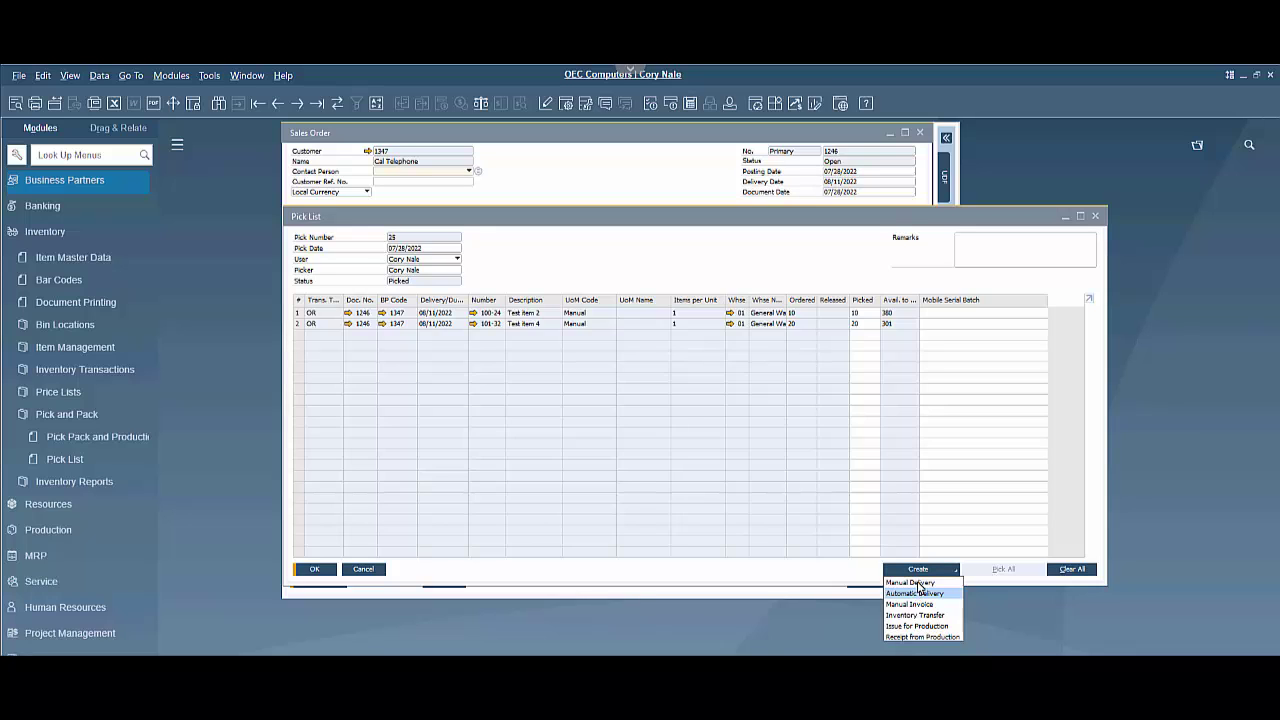
click(914, 594)
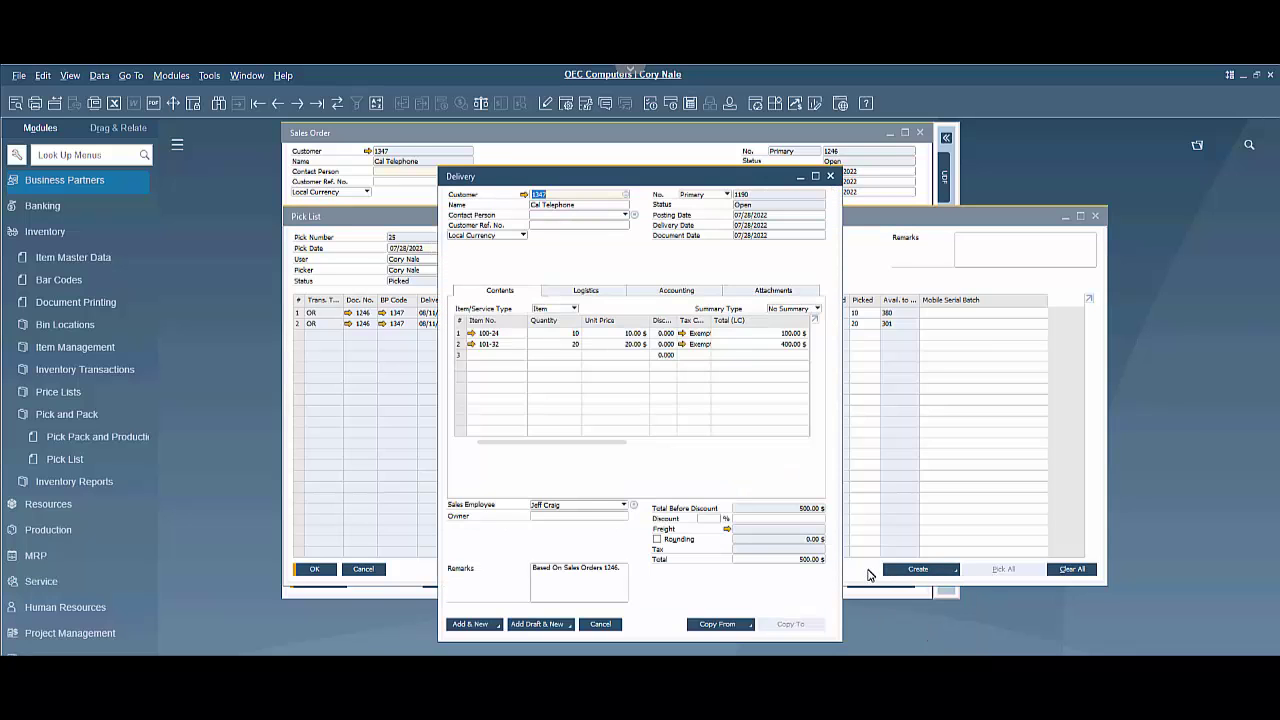